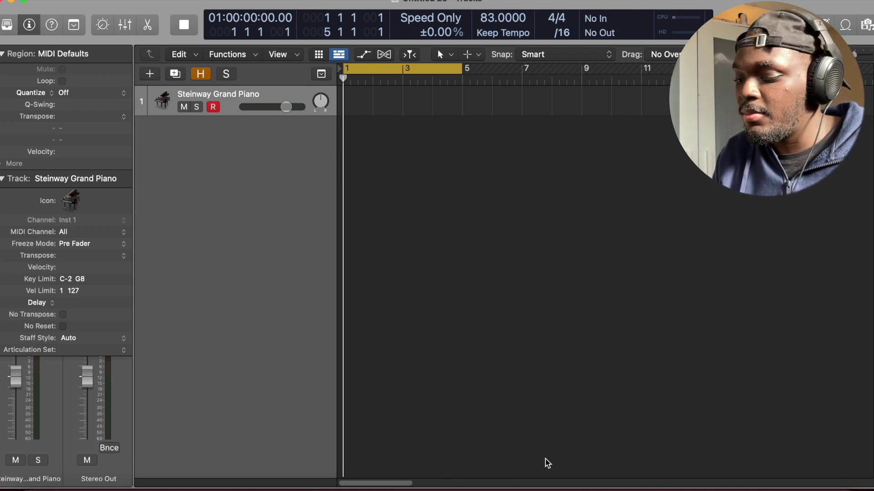
- Play C3 repeatedly on the Steinway Grand Piano track to hear the reference note
{"action": "key", "text": "a"}
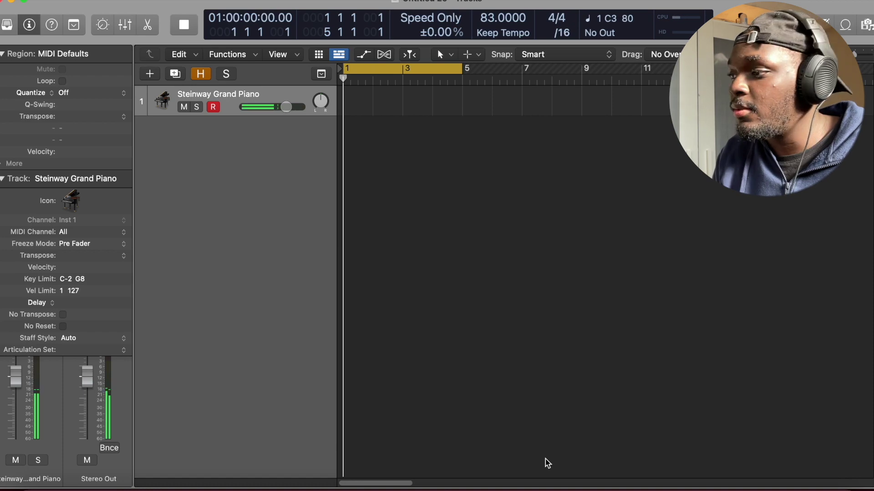
{"action": "key", "text": "a"}
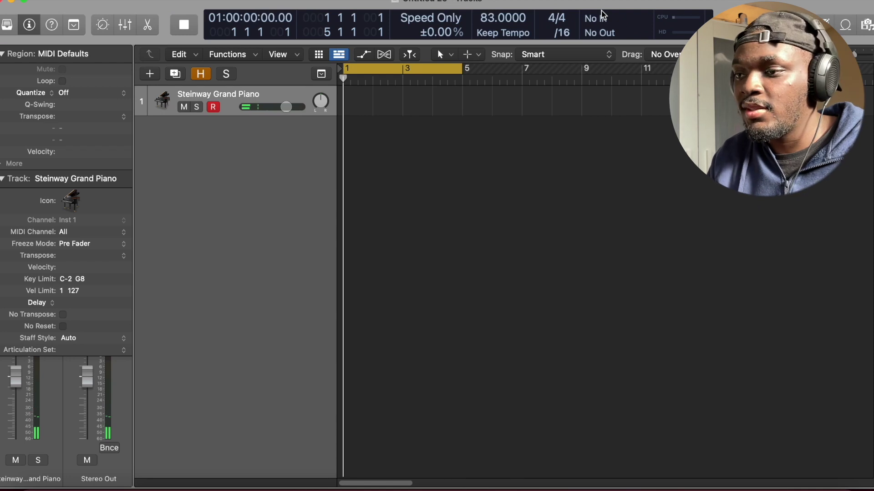
{"action": "key", "text": "a"}
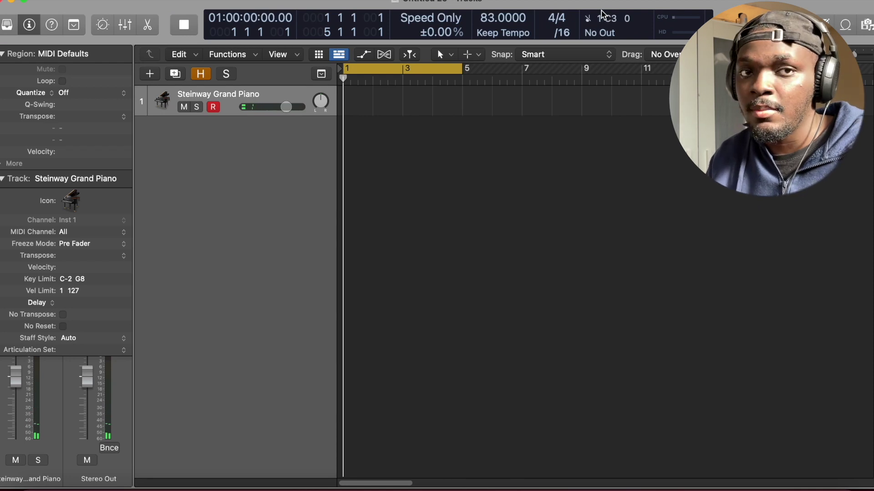
- Load 808 ( Zay ).wav into a new Quick Sampler instrument track, collapse the region and track details, and place a Tuner window beside the sampler
{"action": "key", "text": "f"}
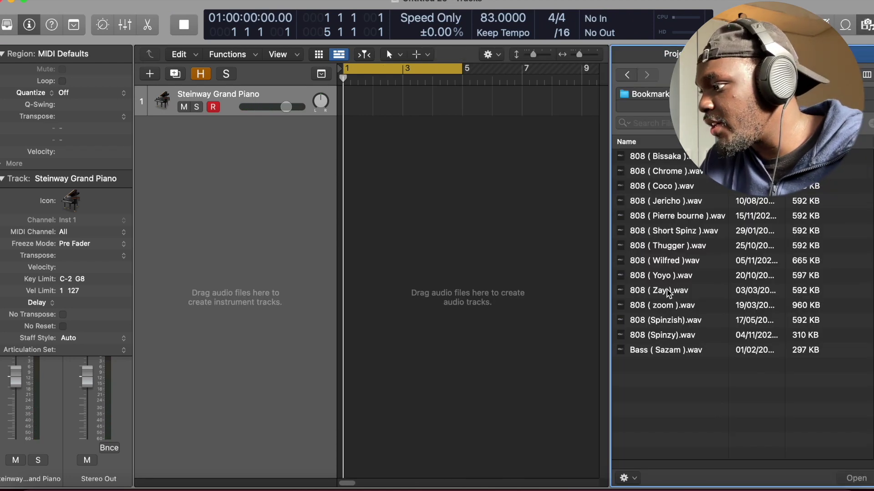
{"action": "left_click_drag", "start_coordinate": [668, 294], "coordinate": [277, 152]}
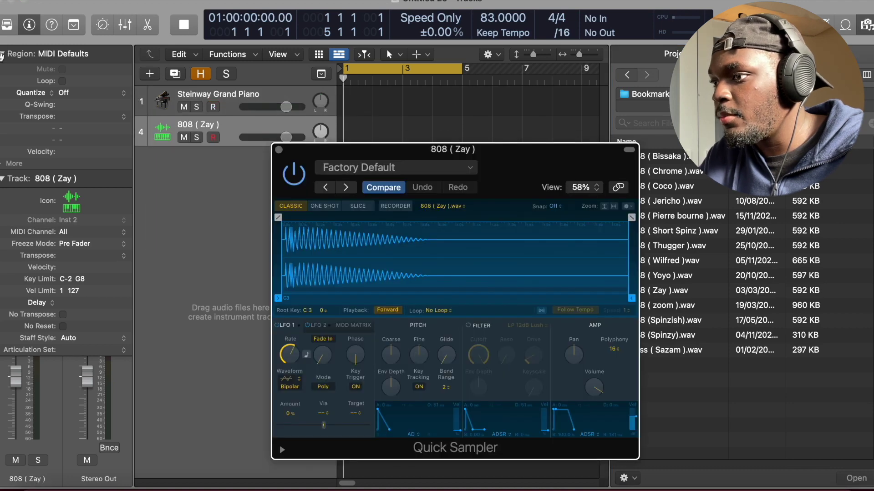
{"action": "left_click", "coordinate": [2, 55]}
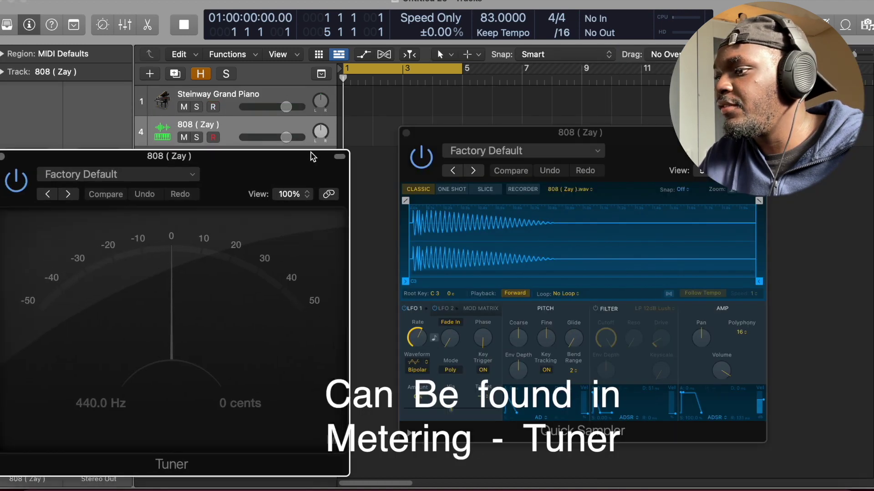
{"action": "left_click_drag", "start_coordinate": [312, 155], "coordinate": [313, 141]}
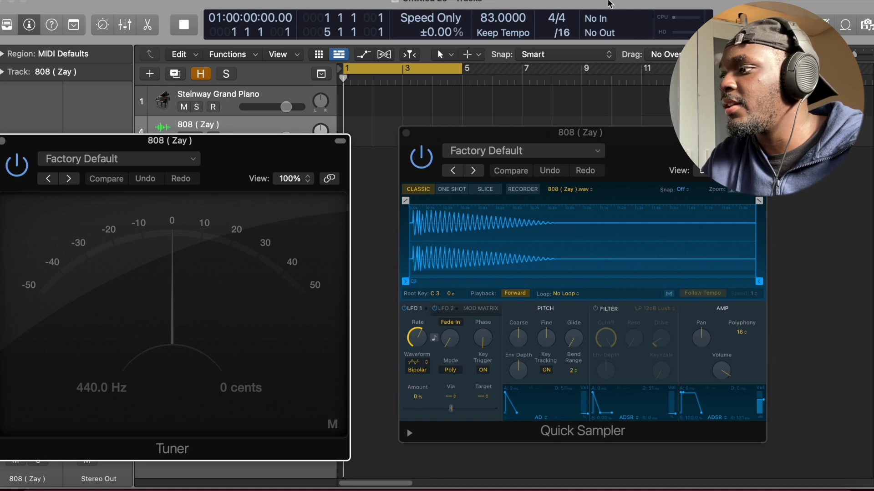
- Check the 808's C3 note against the Tuner and set Quick Sampler's coarse pitch to -2
{"action": "key", "text": "a"}
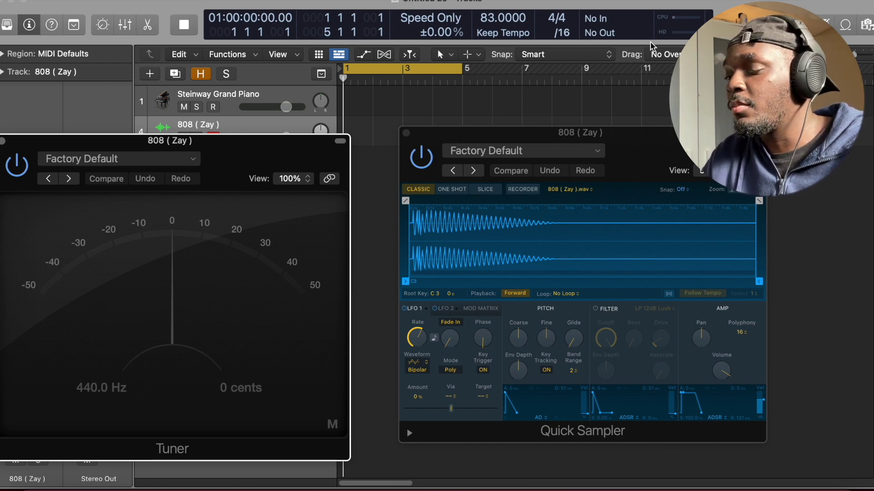
{"action": "key", "text": "a"}
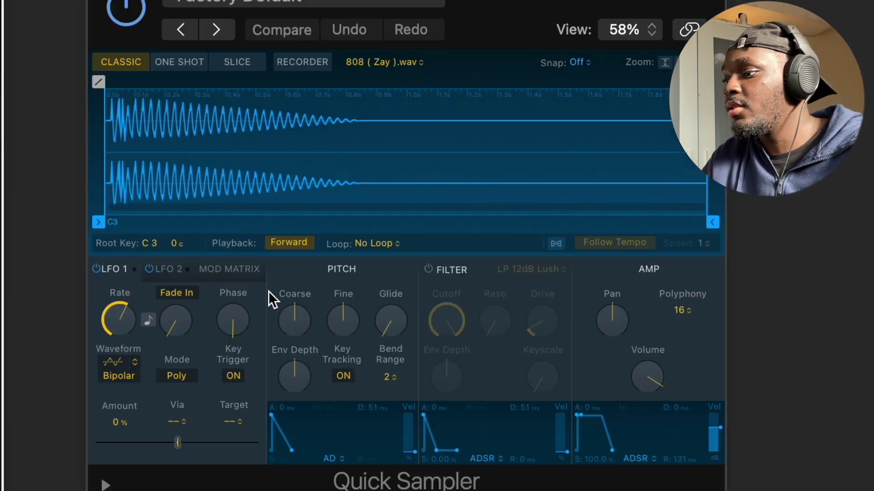
{"action": "left_click_drag", "start_coordinate": [285, 314], "coordinate": [290, 326]}
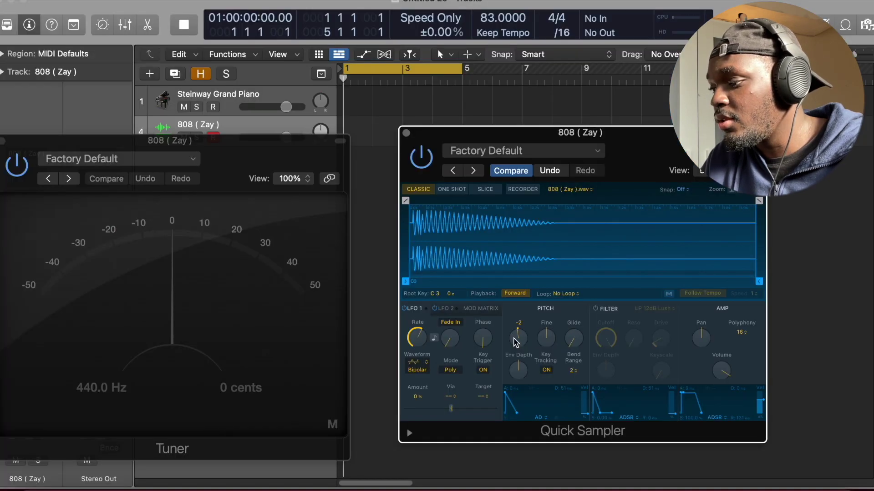
{"action": "key", "text": "a"}
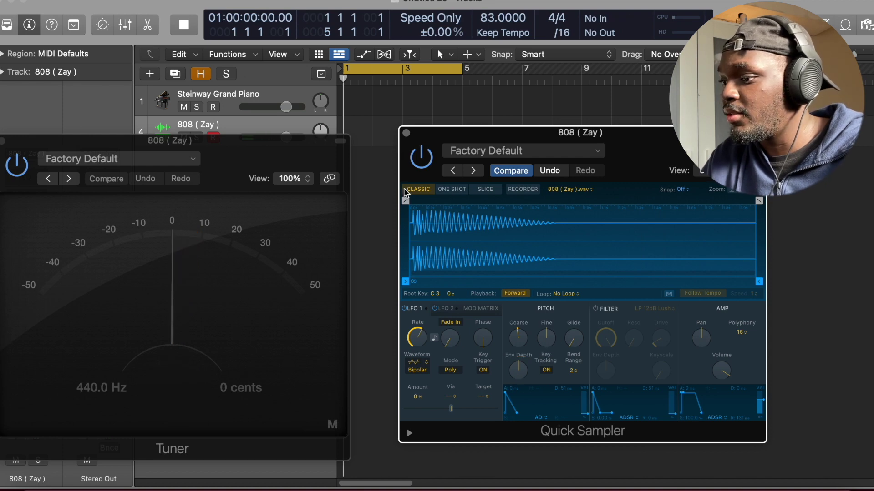
{"action": "key", "text": "a"}
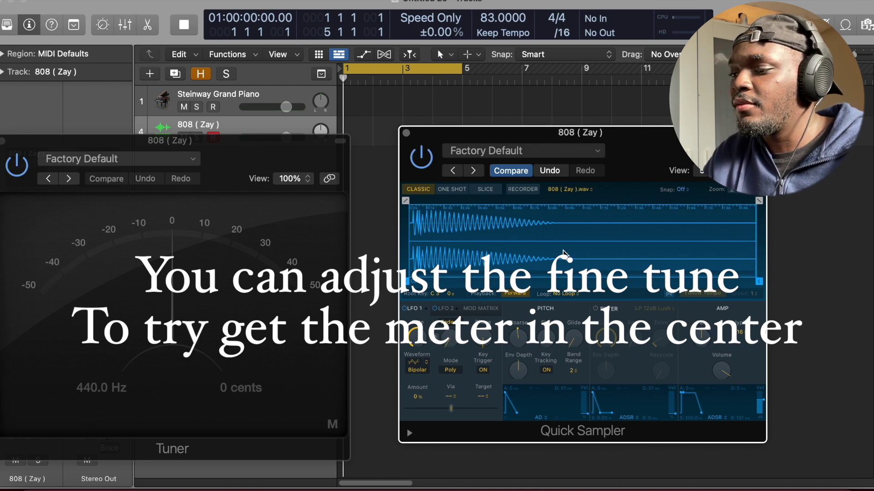
- Set Quick Sampler's fine pitch to -7 cents, check C3 on the Tuner, and close both plug-in windows
{"action": "left_click_drag", "start_coordinate": [544, 336], "coordinate": [541, 338]}
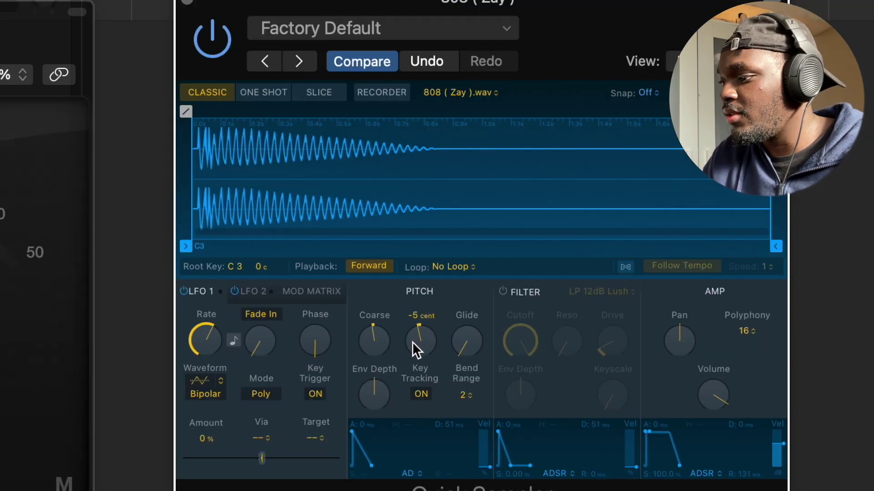
{"action": "left_click_drag", "start_coordinate": [412, 342], "coordinate": [412, 348]}
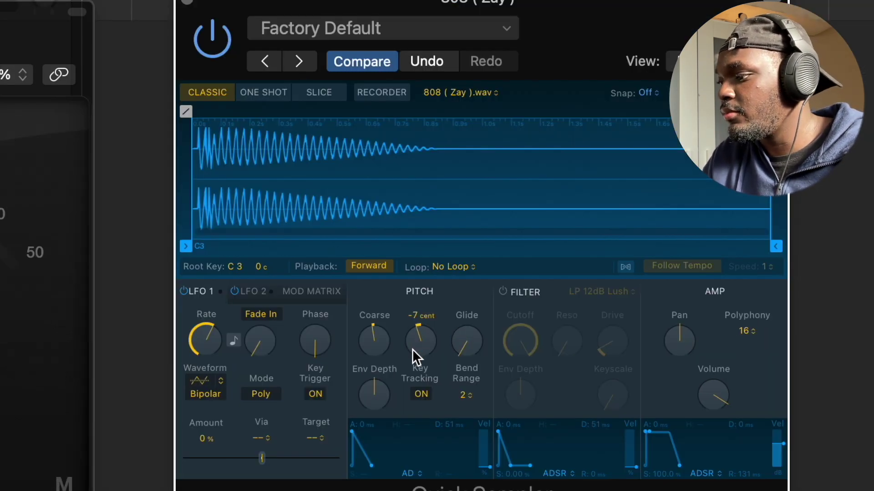
{"action": "key", "text": "a"}
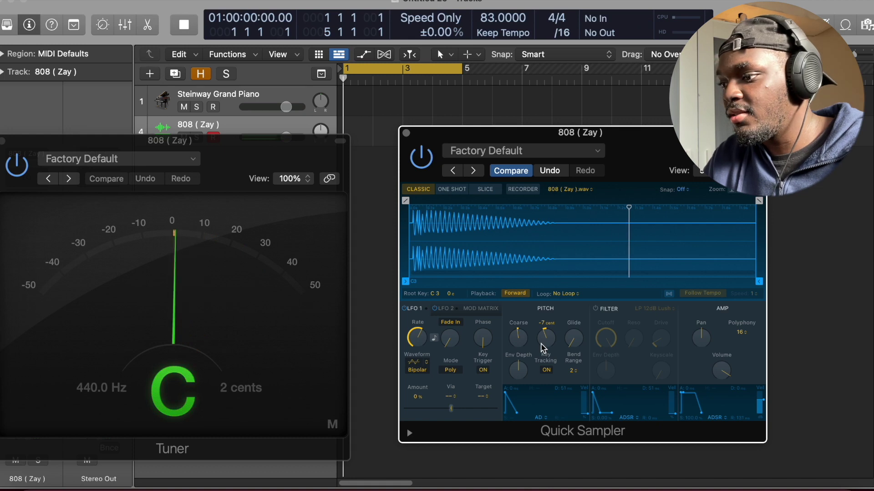
{"action": "left_click", "coordinate": [5, 142]}
{"action": "left_click", "coordinate": [405, 133]}
- Load 808 ( Zay ).wav into a second Quick Sampler track and insert a stereo Tuner placed clear of the sampler window
{"action": "key", "text": "f"}
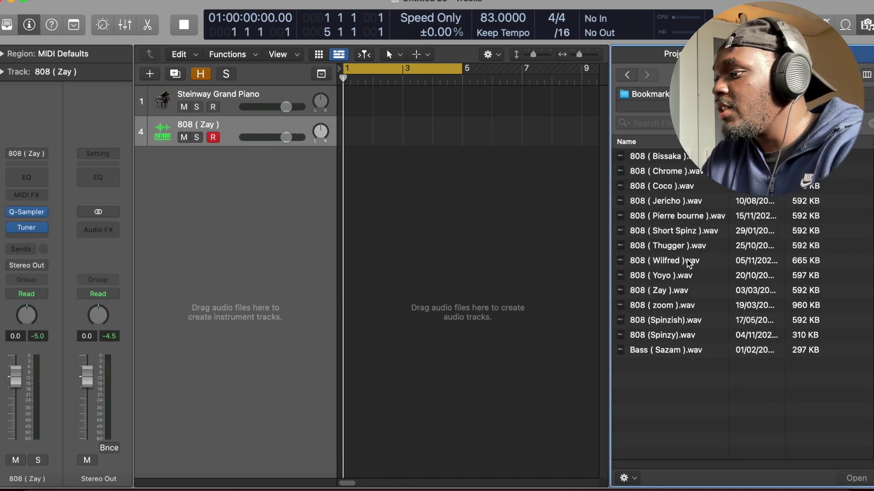
{"action": "left_click_drag", "start_coordinate": [669, 298], "coordinate": [310, 193]}
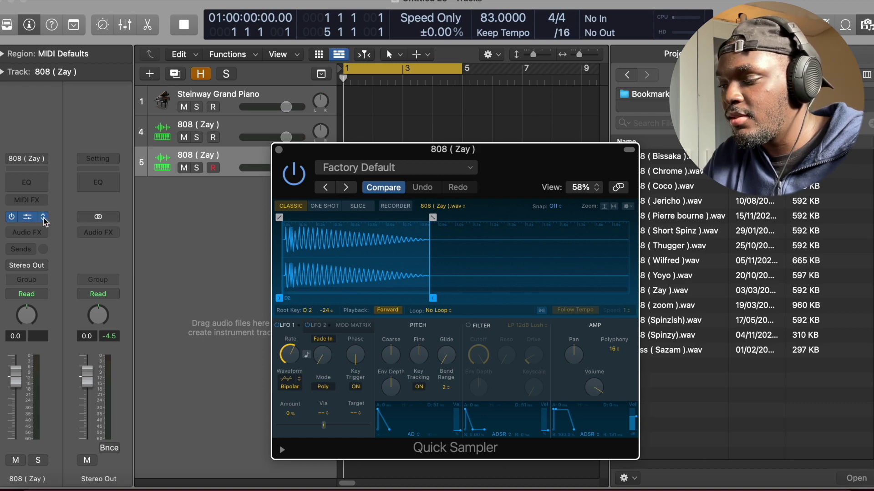
{"action": "left_click", "coordinate": [30, 233]}
{"action": "mouse_move", "coordinate": [46, 265]}
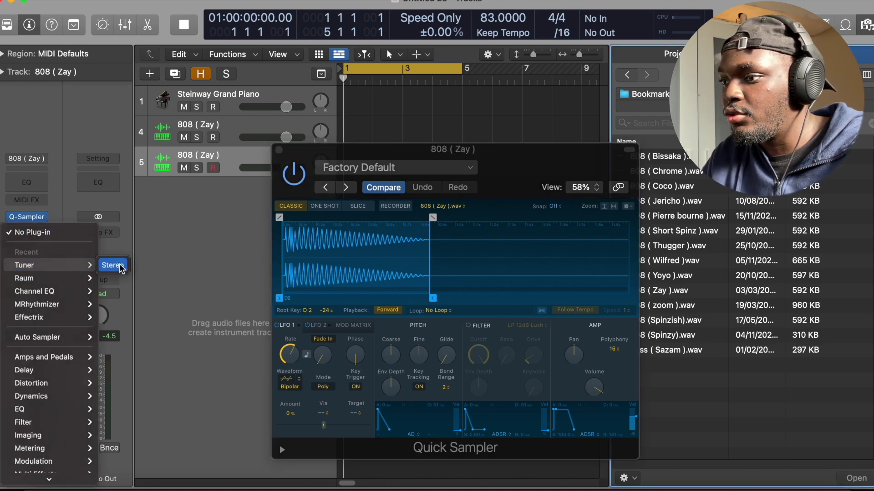
{"action": "left_click", "coordinate": [113, 265]}
{"action": "left_click_drag", "start_coordinate": [532, 172], "coordinate": [186, 171]}
- Play C3 to check the second 808 track's pitch on the Tuner, and close the sampler window
{"action": "key", "text": "a"}
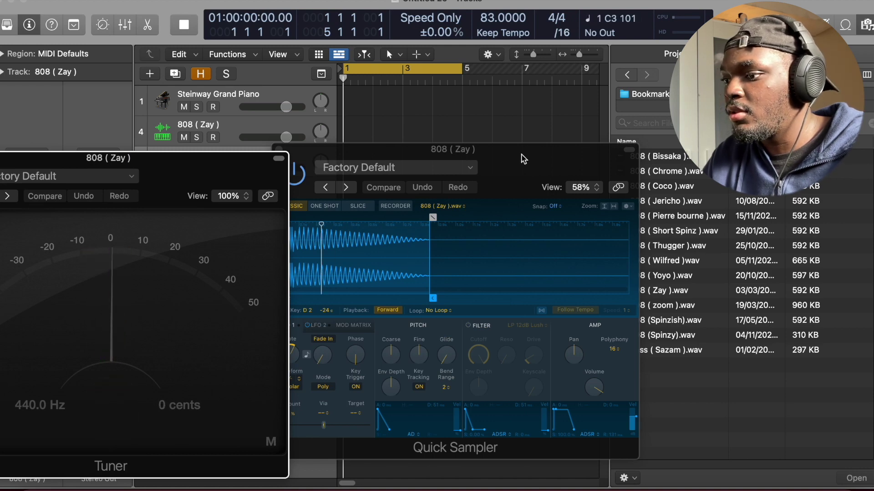
{"action": "key", "text": "a"}
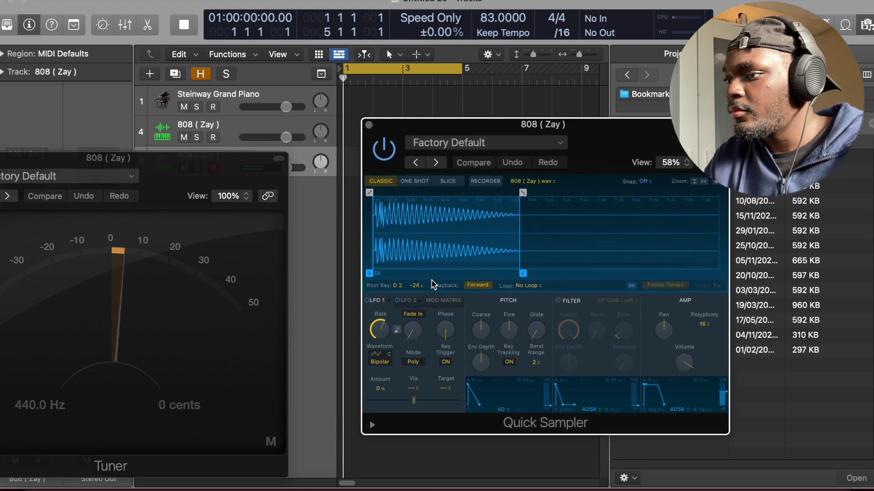
{"action": "left_click", "coordinate": [369, 126]}
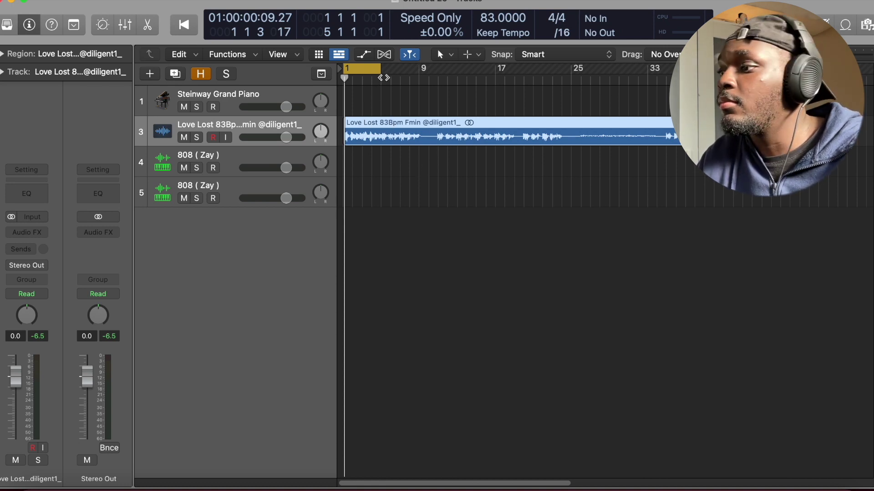
- Audition the start of the Love Lost 83Bpm Fmin melody and move the cycle range to bars 11 to 15
{"action": "key", "text": "space"}
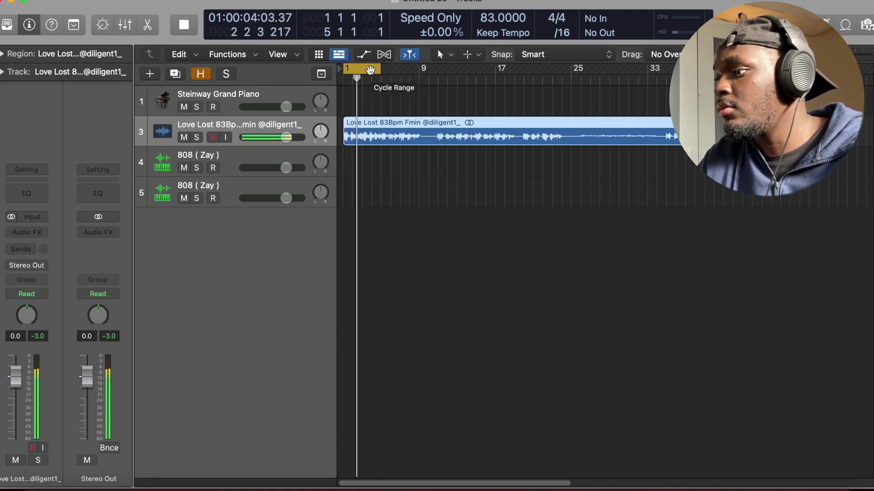
{"action": "key", "text": "space"}
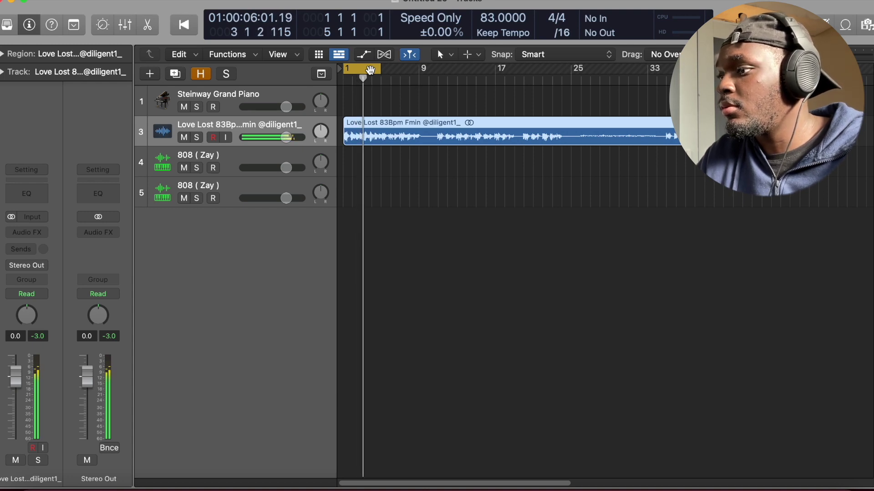
{"action": "left_click_drag", "start_coordinate": [370, 70], "coordinate": [466, 67]}
{"action": "key", "text": "super+Right"}
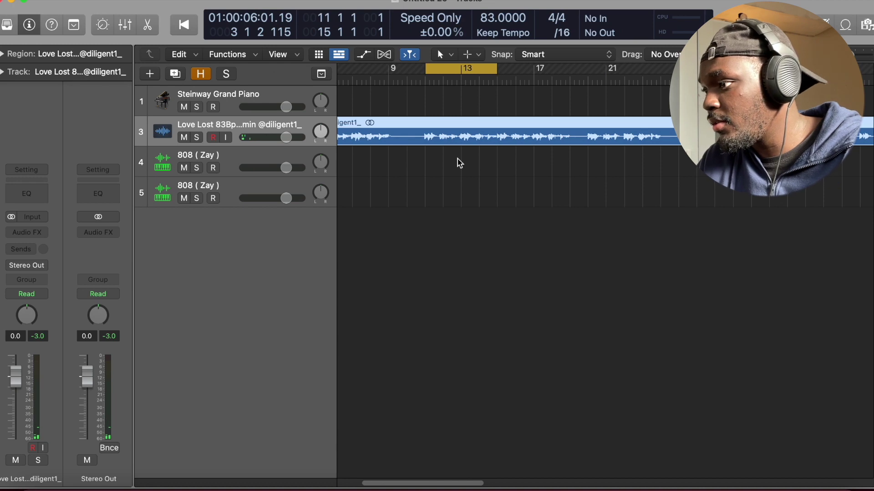
- Create an empty MIDI region spanning bars 11 to 15 on the first 808 ( Zay ) track
{"action": "left_click", "coordinate": [264, 155]}
{"action": "double_click", "coordinate": [471, 164]}
{"action": "key", "text": "z"}
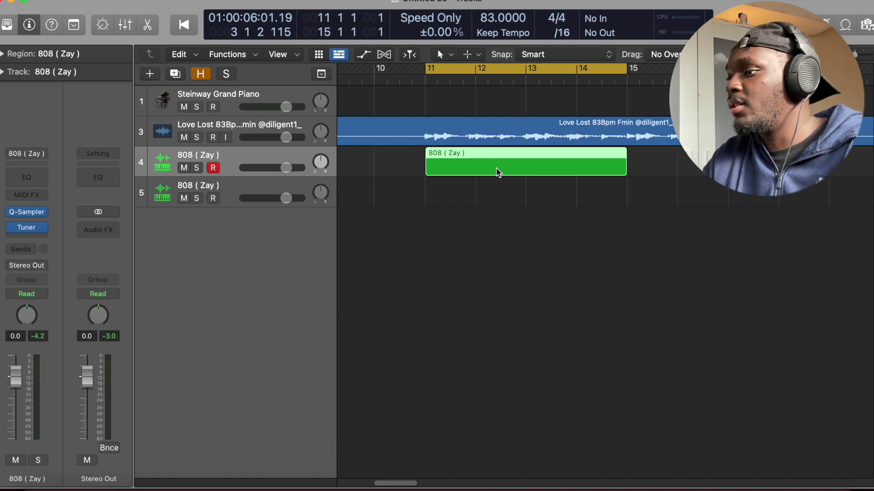
- Listen to the melody from bar 11, open the 808 region in the Piano Roll, and enlarge the editor
{"action": "key", "text": "shift+space"}
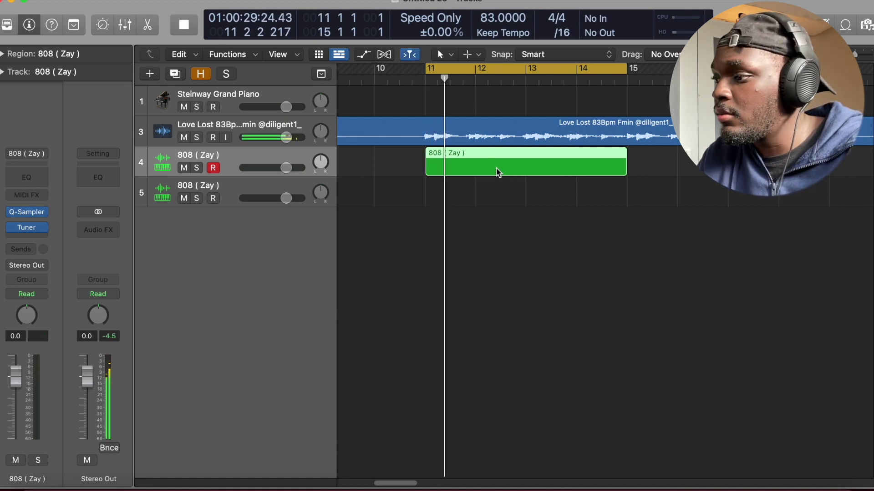
{"action": "key", "text": "space"}
{"action": "key", "text": "super+Left"}
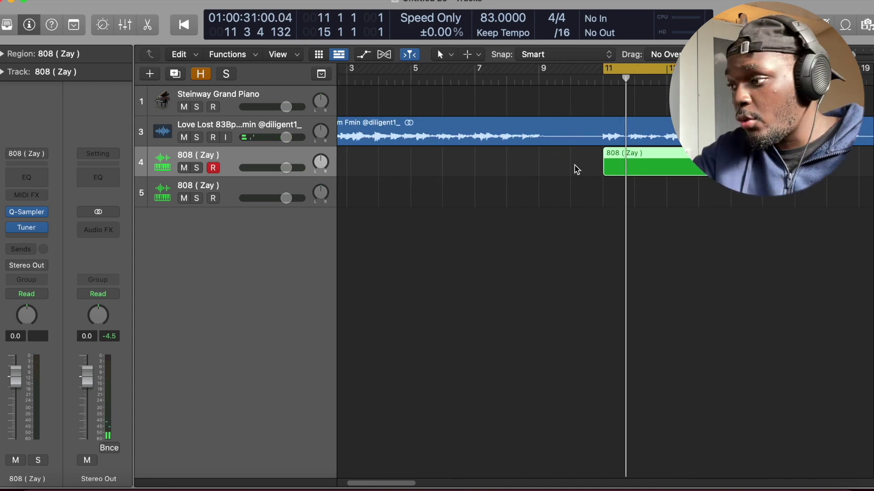
{"action": "double_click", "coordinate": [614, 169]}
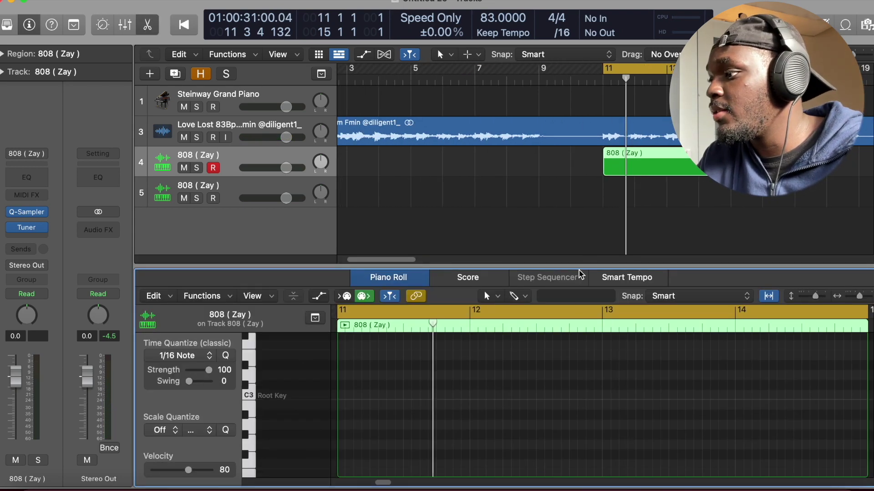
{"action": "left_click_drag", "start_coordinate": [580, 266], "coordinate": [589, 182]}
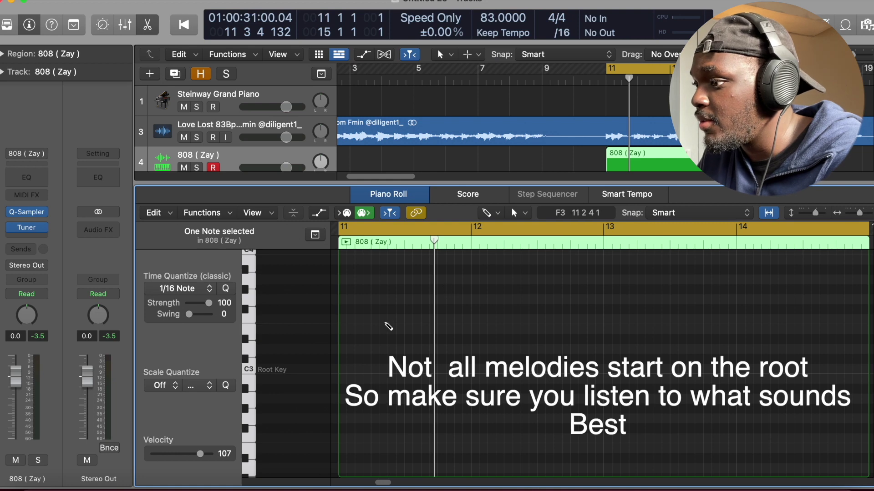
- Add an F3 note at the start of bar 11 in the 808 region and play it with the melody
{"action": "left_click", "coordinate": [349, 320]}
{"action": "left_click_drag", "start_coordinate": [349, 320], "coordinate": [342, 320]}
{"action": "key", "text": "space"}
{"action": "key", "text": "space"}
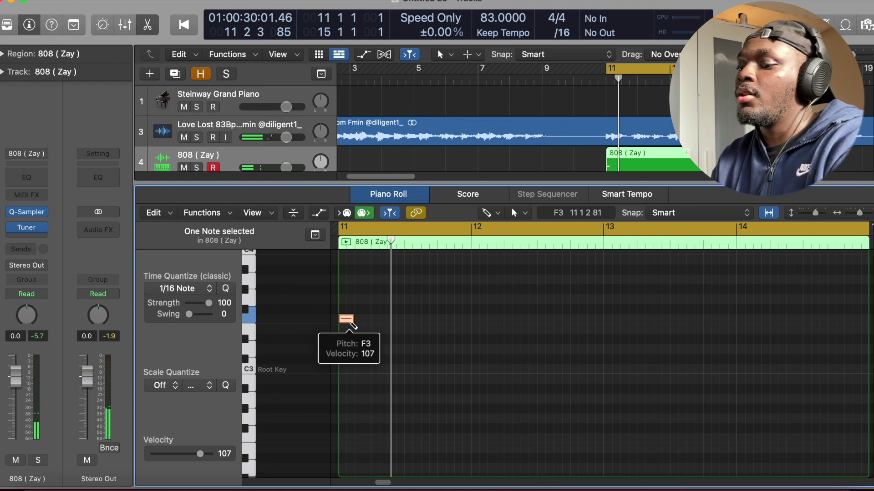
- Raise the bar 11 note by one octave and listen to it against the melody
{"action": "key", "text": "shift+alt+Up"}
{"action": "key", "text": "space"}
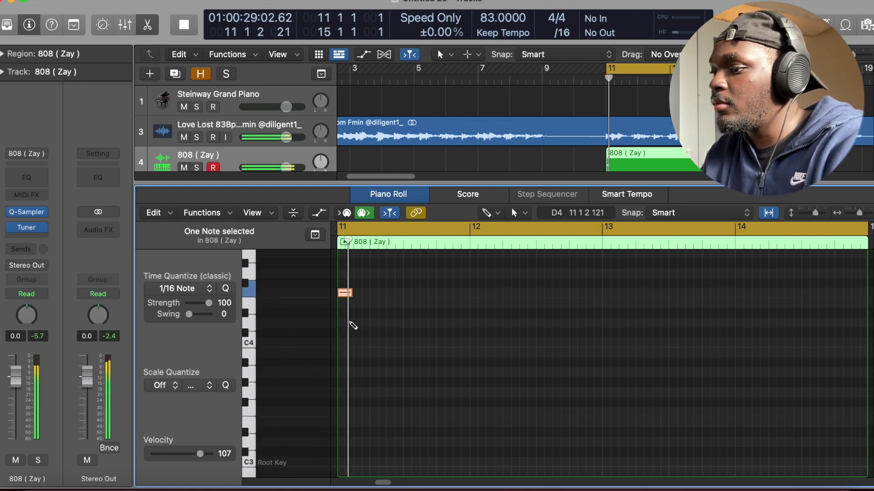
{"action": "key", "text": "space"}
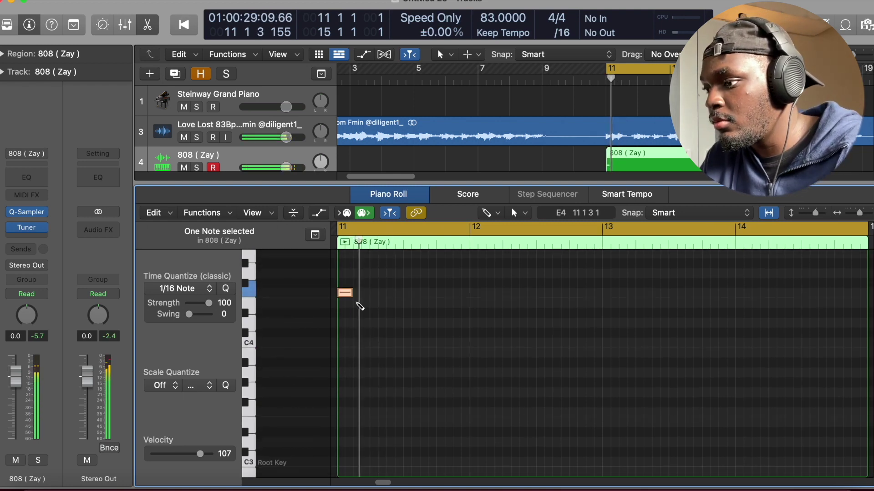
{"action": "key", "text": "space"}
{"action": "key", "text": "space"}
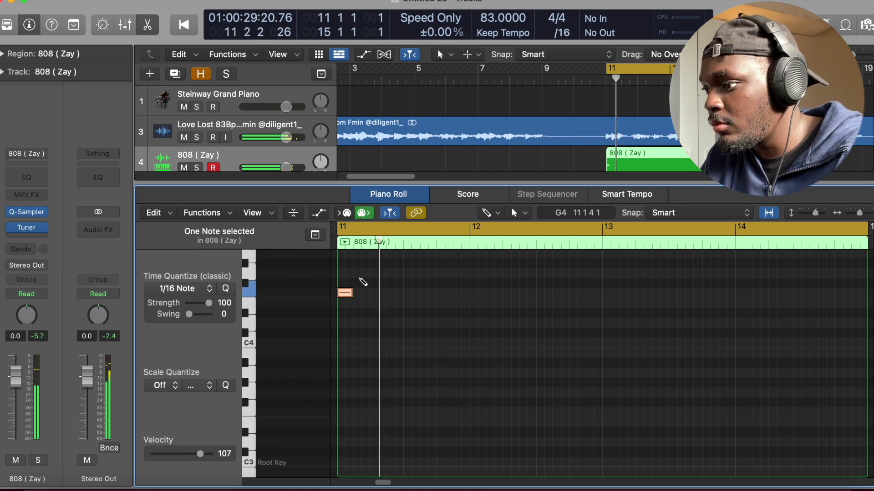
- Add a G4 note on the fourth sixteenth of bar 11 and a G#4 note on beat 2's second sixteenth, playing the loop
{"action": "left_click", "coordinate": [368, 273]}
{"action": "key", "text": "space"}
{"action": "scroll", "coordinate": [387, 305], "scroll_direction": "up", "scroll_amount": 1}
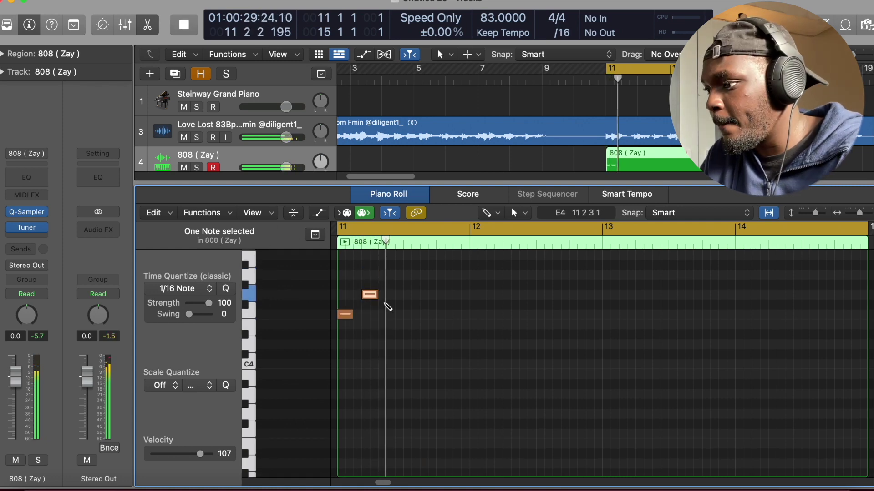
{"action": "left_click", "coordinate": [384, 286]}
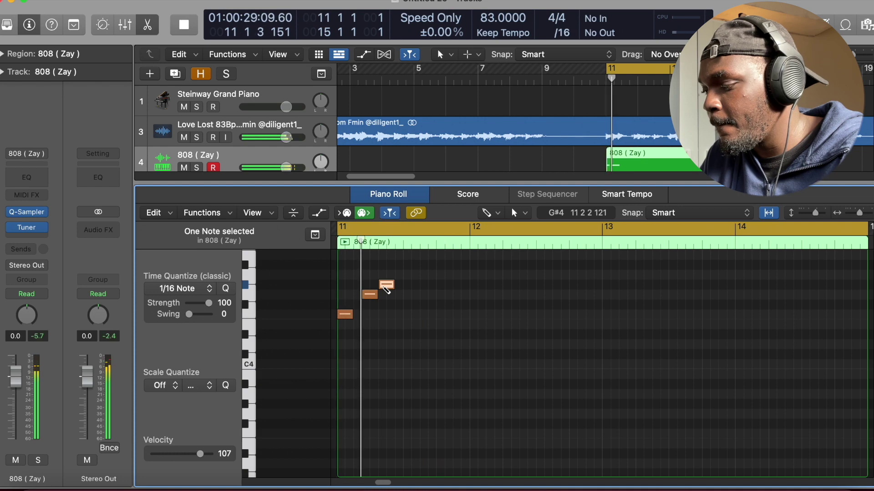
- Move the G#4 note in bar 11 one sixteenth later, onto the third sixteenth of beat 2
{"action": "left_click_drag", "start_coordinate": [386, 287], "coordinate": [396, 290]}
{"action": "left_click", "coordinate": [396, 288]}
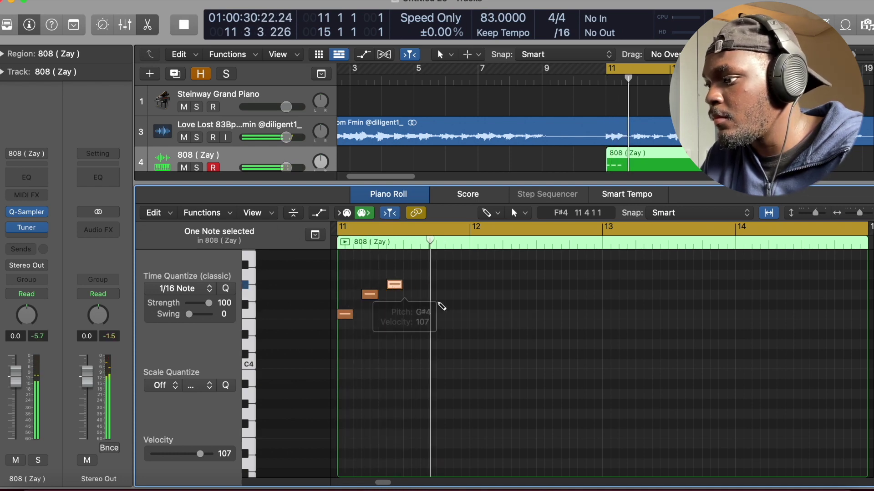
{"action": "scroll", "coordinate": [449, 313], "scroll_direction": "up", "scroll_amount": 1}
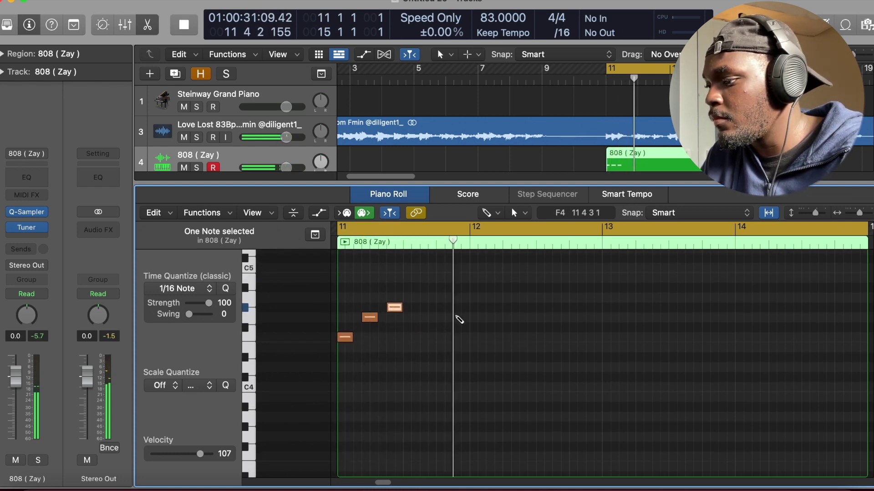
- Add a C5 note at the start of bar 12 and an A#4 note on beat 3 of bar 12, playing the loop
{"action": "left_click", "coordinate": [456, 289]}
{"action": "left_click_drag", "start_coordinate": [457, 290], "coordinate": [478, 276]}
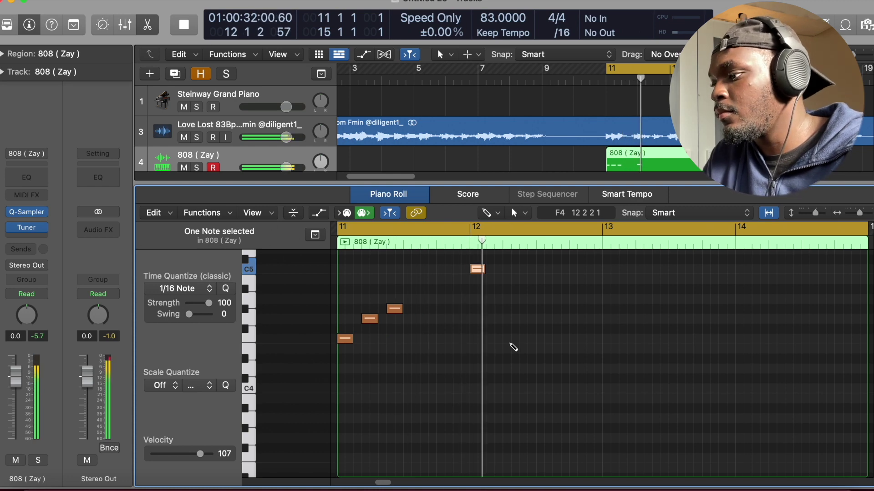
{"action": "left_click", "coordinate": [544, 289]}
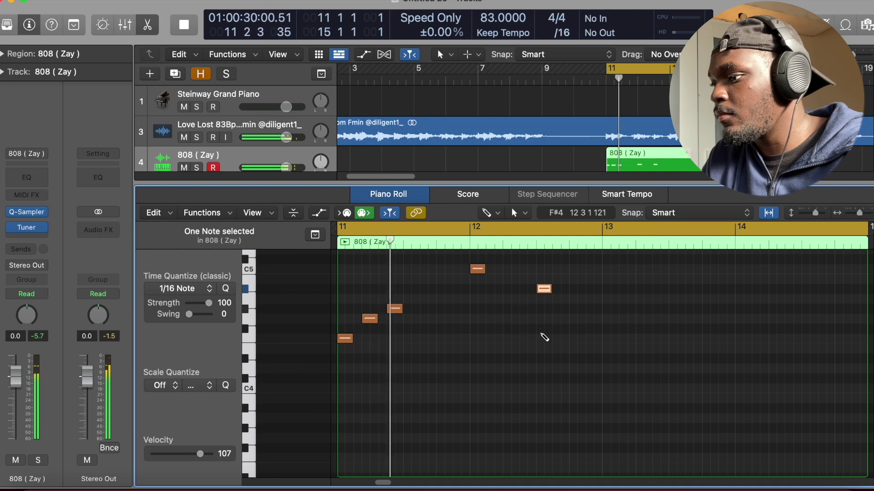
{"action": "scroll", "coordinate": [543, 337], "scroll_direction": "up", "scroll_amount": 1}
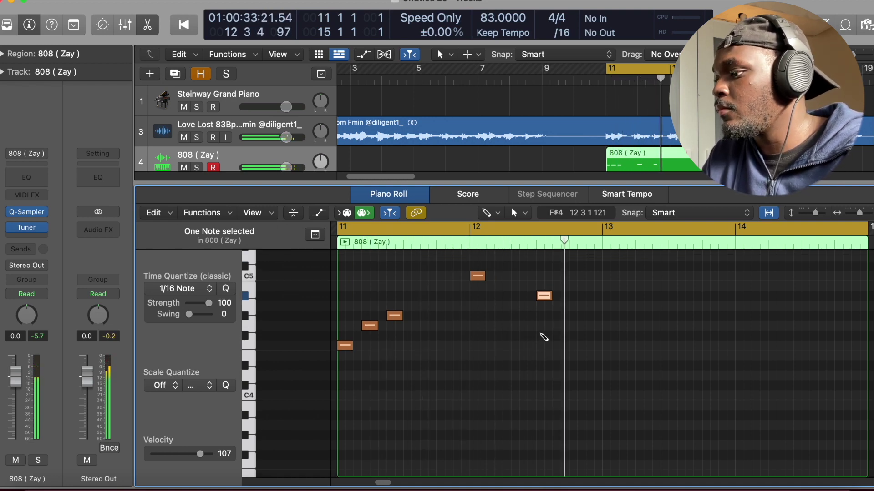
- Lower all five 808 notes by one octave and play them with the melody
{"action": "key", "text": "super+a"}
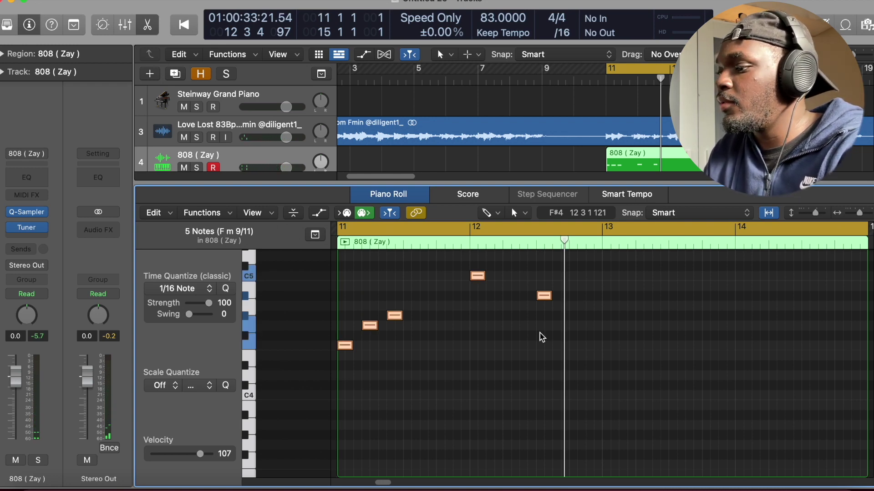
{"action": "key", "text": "shift+alt+Down"}
{"action": "key", "text": "space"}
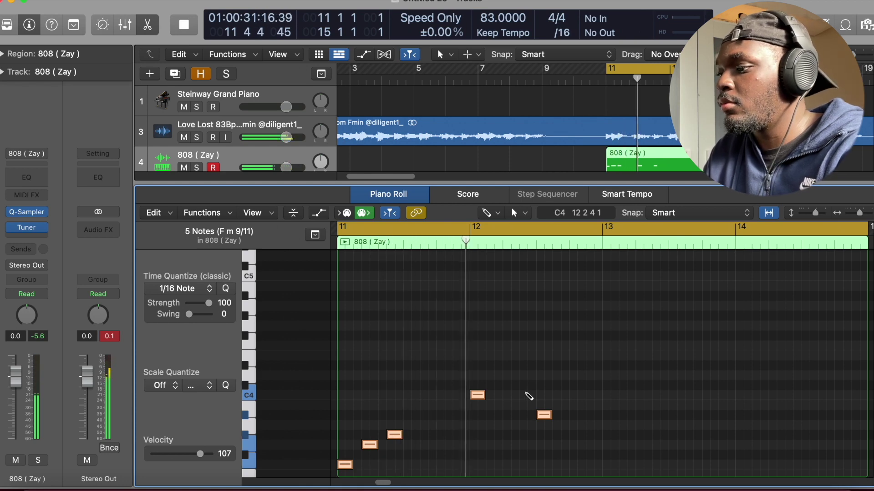
- Repeat the two-bar pattern across bars 13 and 14, and extend all ten notes so each reaches the next one
{"action": "key", "text": "super+r"}
{"action": "key", "text": "super+a"}
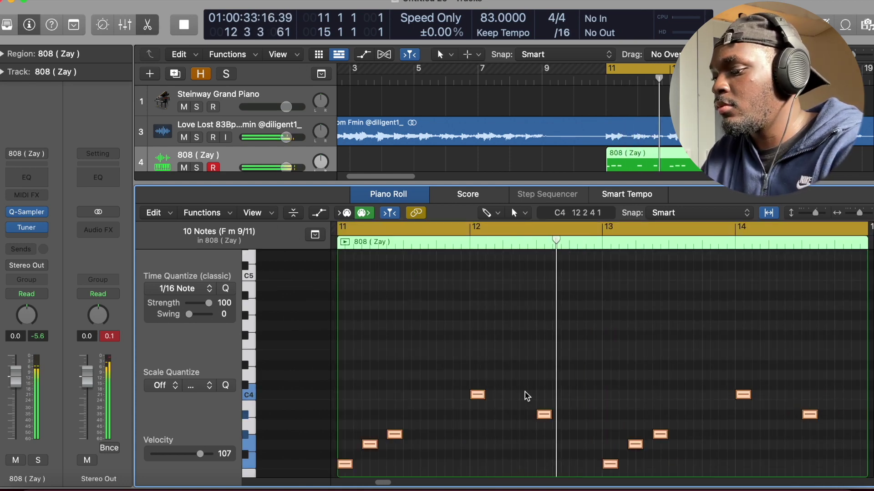
{"action": "key", "text": "shift+l"}
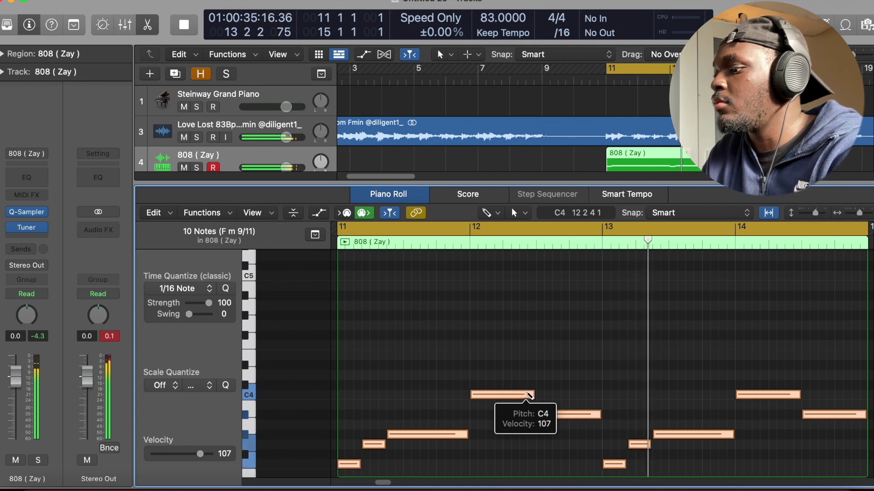
- Listen to the full four-bar bassline against the melody, and raise all ten notes by one octave
{"action": "scroll", "coordinate": [529, 395], "scroll_direction": "right", "scroll_amount": 3}
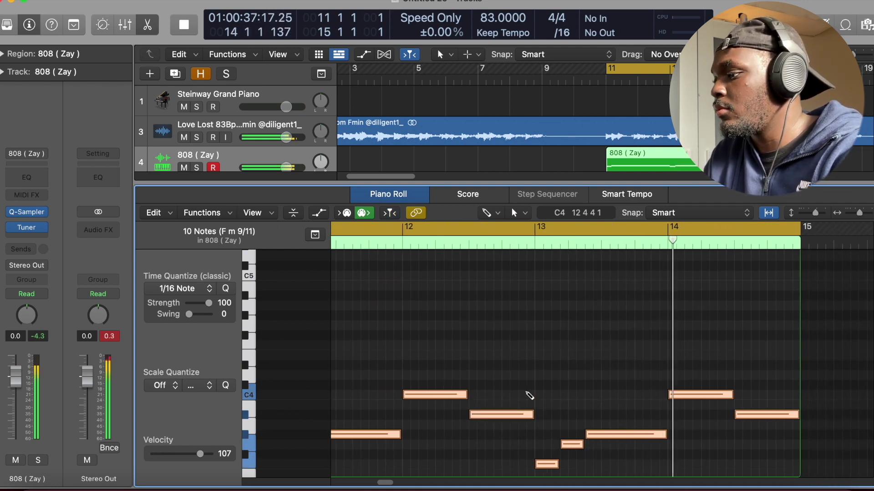
{"action": "scroll", "coordinate": [529, 395], "scroll_direction": "left", "scroll_amount": 5}
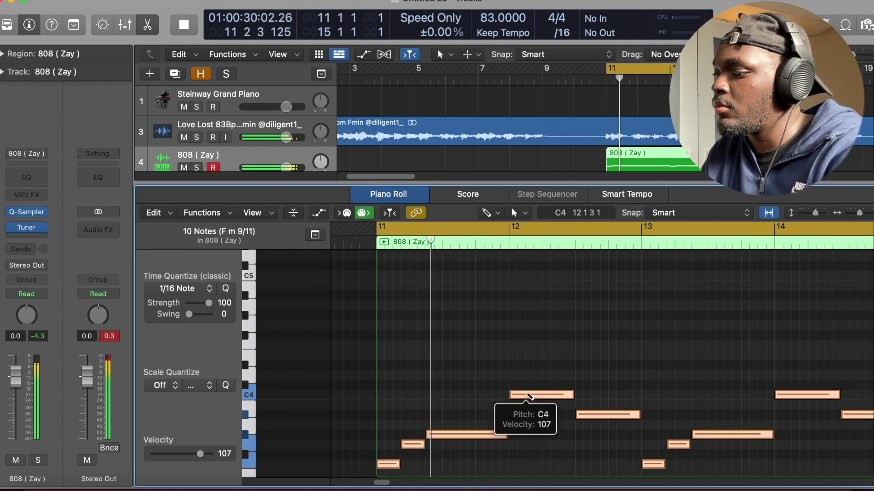
{"action": "key", "text": "space"}
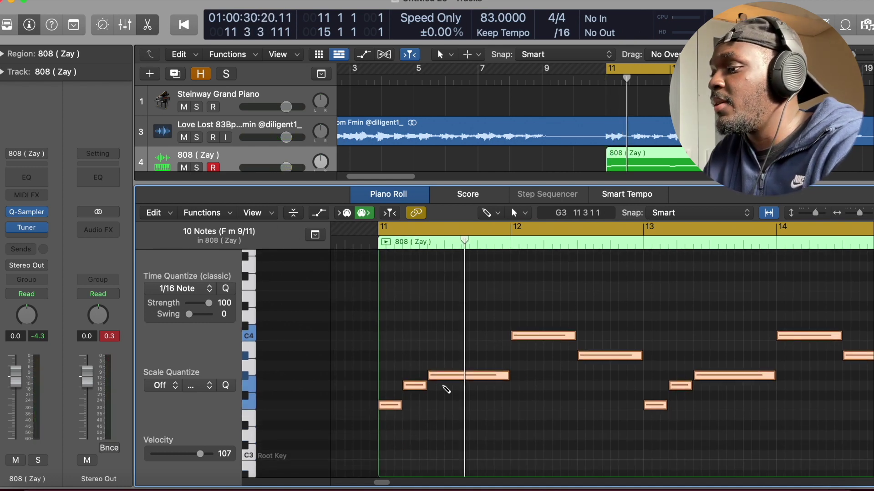
{"action": "key", "text": "alt+shift+Up"}
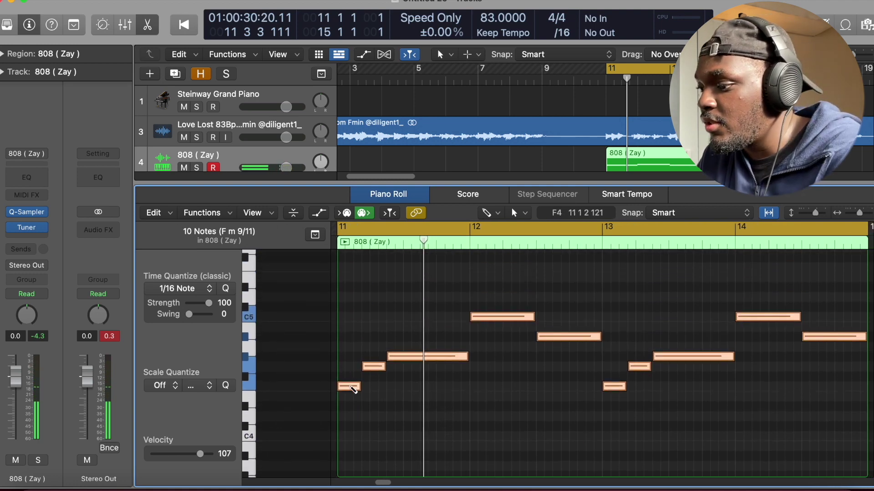
- Try transposing the whole bassline so it starts on A4 and on A#4, listening to each version
{"action": "left_click_drag", "start_coordinate": [354, 389], "coordinate": [354, 350]}
{"action": "key", "text": "space"}
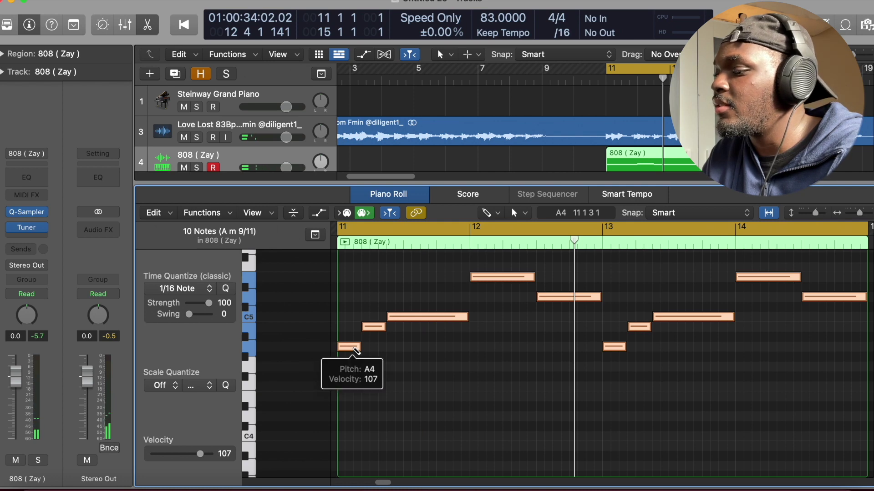
{"action": "left_click_drag", "start_coordinate": [357, 351], "coordinate": [358, 343]}
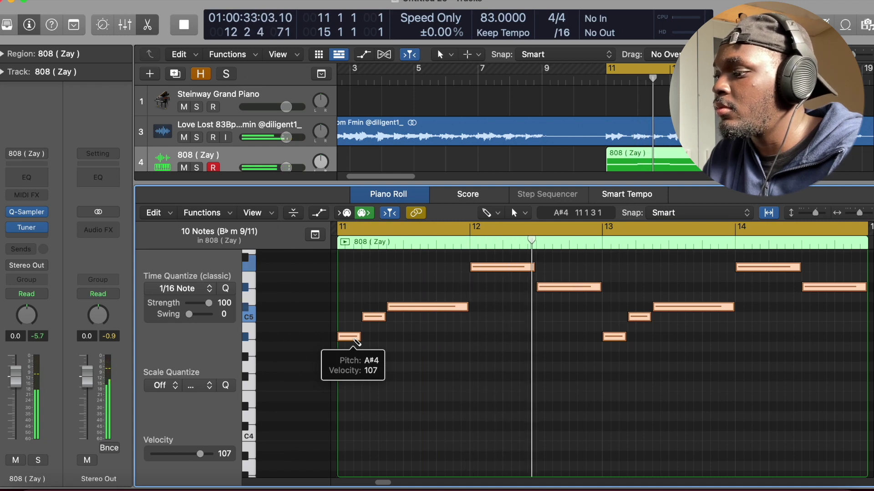
- Try the A#-based bassline one octave lower and listen to it with the melody
{"action": "key", "text": "space"}
{"action": "key", "text": "alt+shift+Down"}
{"action": "key", "text": "space"}
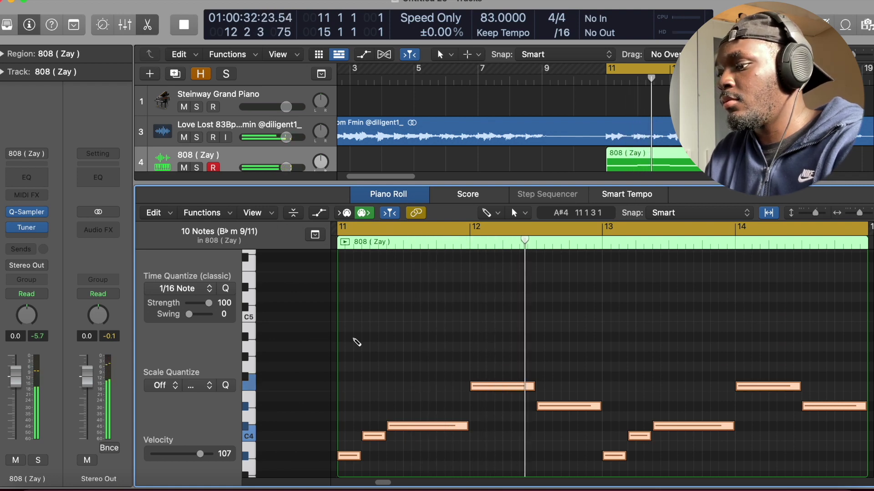
{"action": "key", "text": "space"}
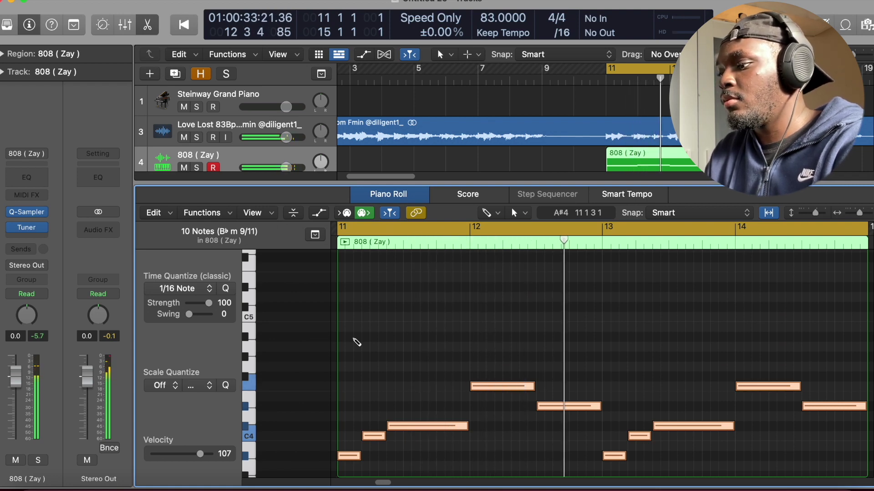
- Transpose the whole bassline back up so its first note is F4
{"action": "left_click", "coordinate": [352, 457]}
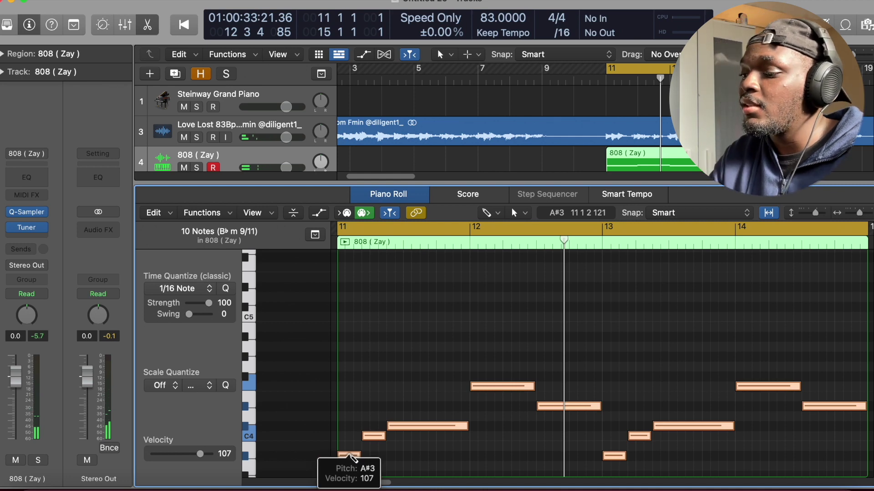
{"action": "left_click_drag", "start_coordinate": [353, 458], "coordinate": [351, 388]}
{"action": "left_click", "coordinate": [350, 392]}
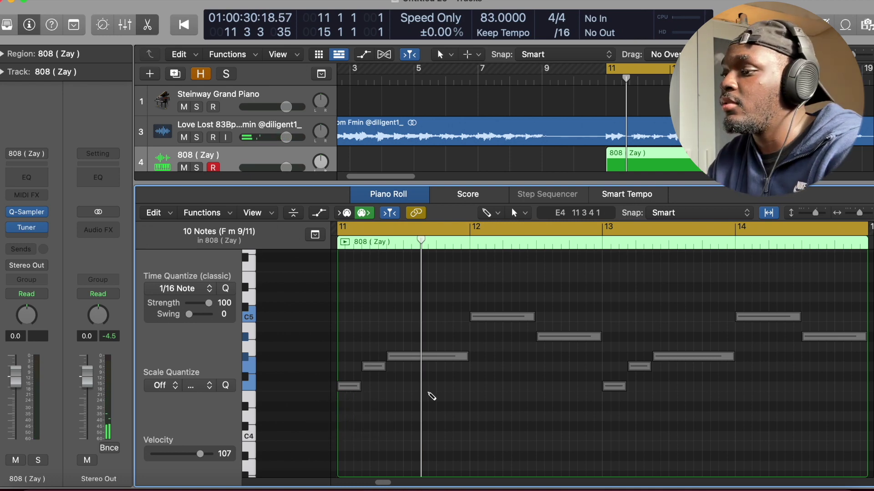
{"action": "key", "text": "super+Left"}
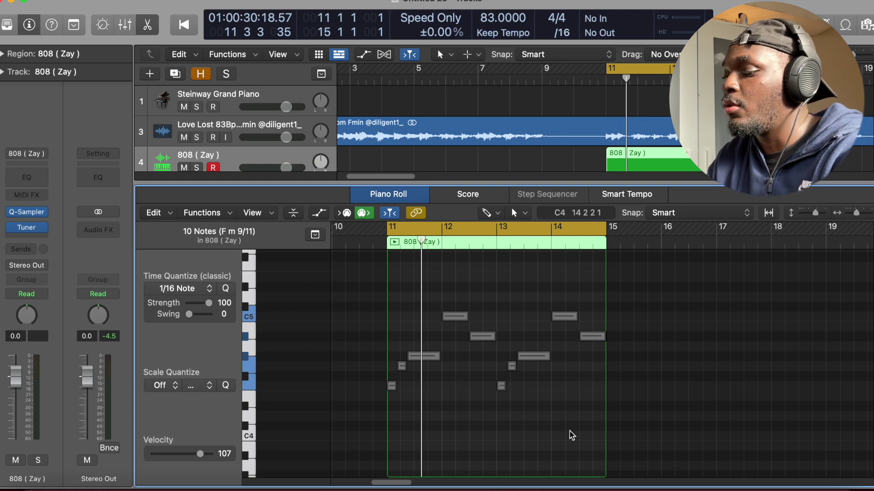
{"action": "left_click_drag", "start_coordinate": [569, 431], "coordinate": [384, 312]}
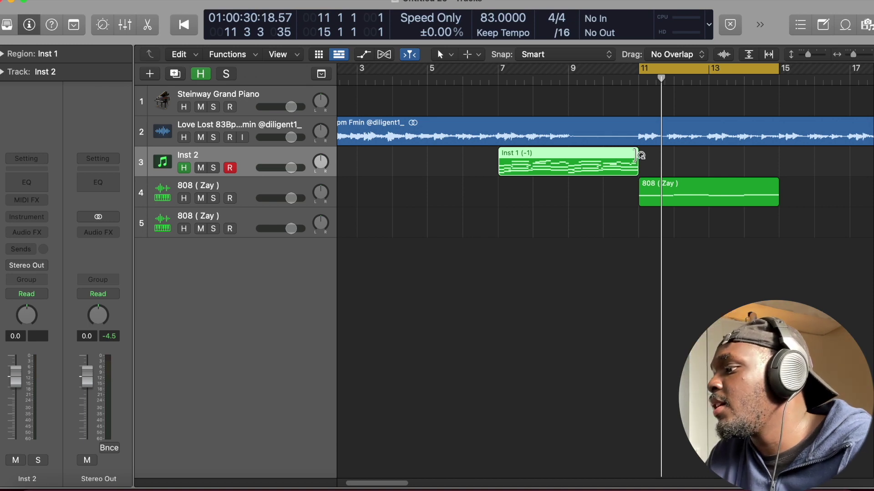
- Loop the Inst 1 (-1) chord region up to bar 15 and open it together with the 808 region in the Piano Roll
{"action": "left_click_drag", "start_coordinate": [641, 157], "coordinate": [782, 161]}
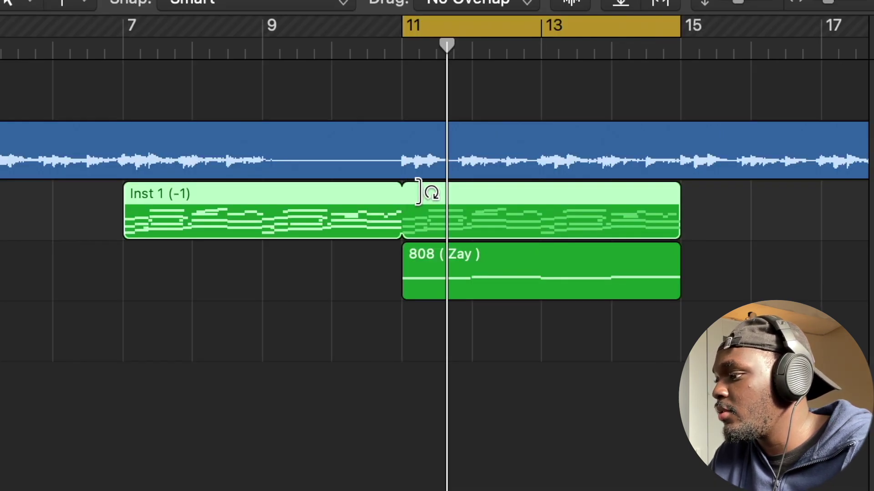
{"action": "left_click_drag", "start_coordinate": [667, 370], "coordinate": [583, 218]}
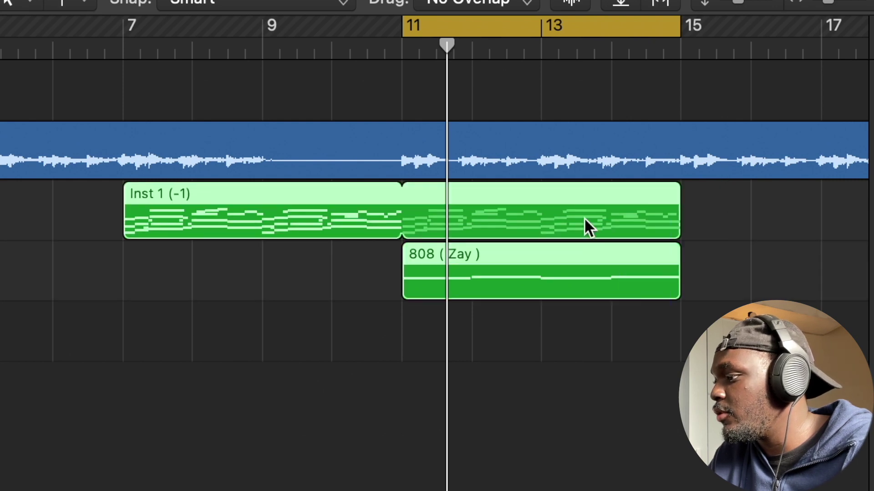
{"action": "double_click", "coordinate": [553, 288]}
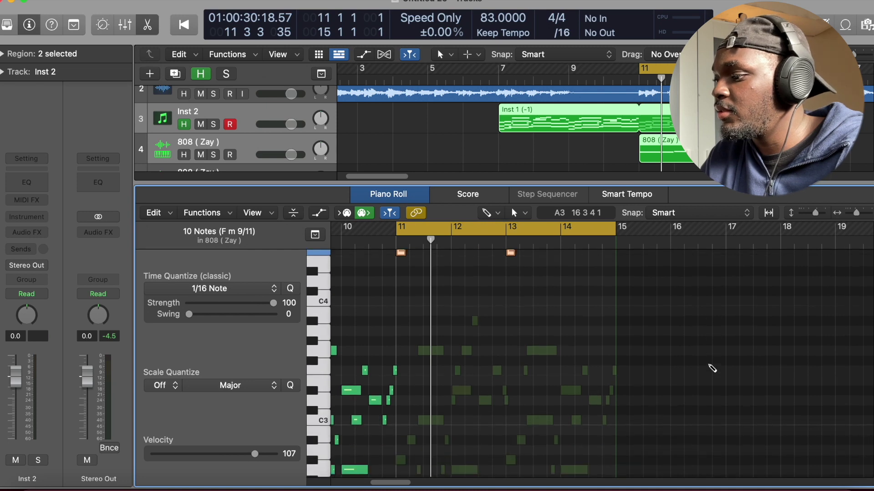
{"action": "key", "text": "z"}
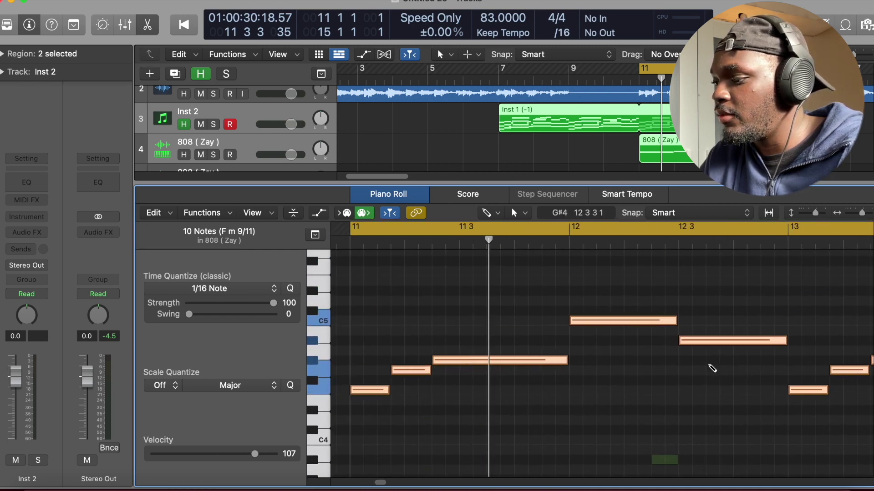
- Lower all ten 808 notes to start on F1 and compare them with the bottom notes of the looped chords
{"action": "scroll", "coordinate": [712, 369], "scroll_direction": "down", "scroll_amount": 3}
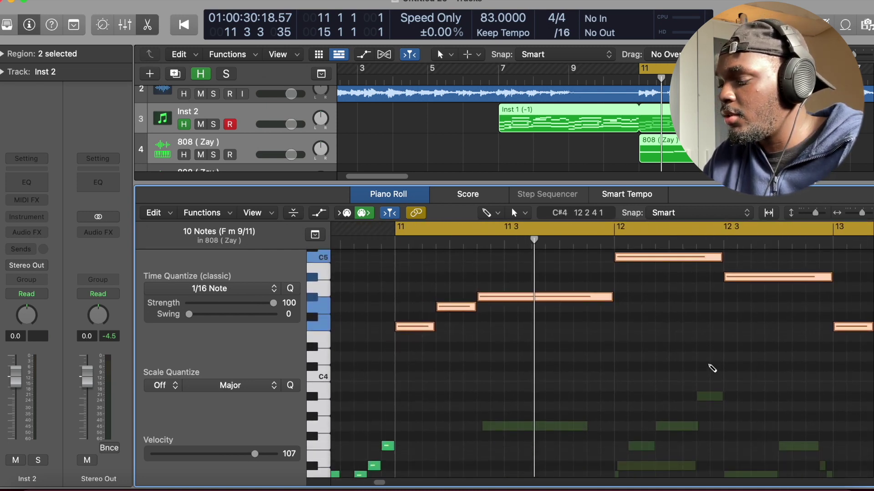
{"action": "scroll", "coordinate": [712, 369], "scroll_direction": "down", "scroll_amount": 15}
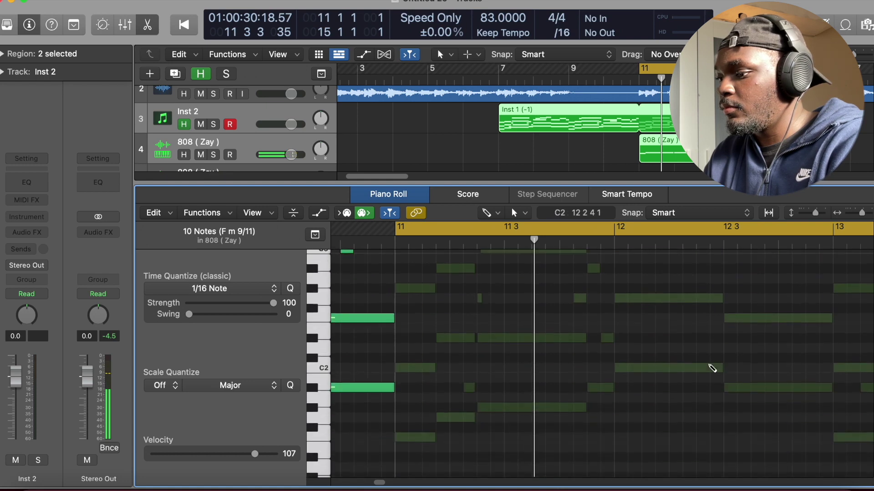
{"action": "scroll", "coordinate": [712, 369], "scroll_direction": "up", "scroll_amount": 5}
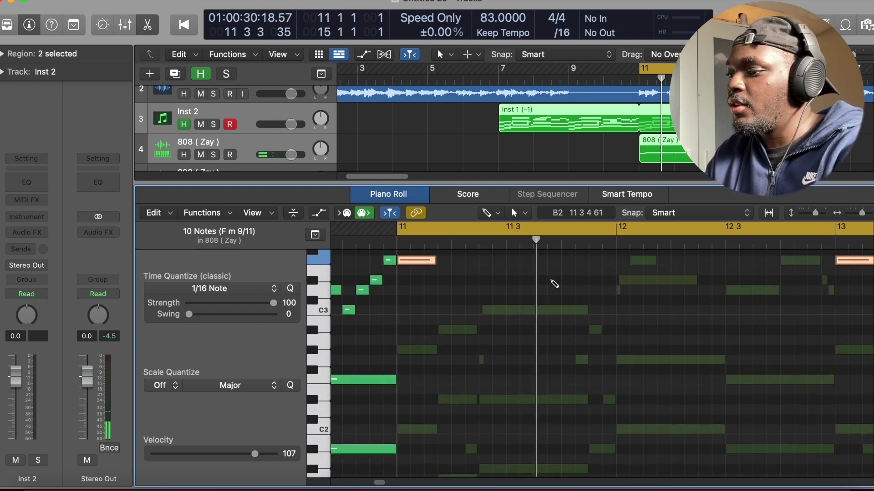
{"action": "key", "text": "shift+alt+Down"}
{"action": "key", "text": "shift+alt+Down"}
{"action": "scroll", "coordinate": [552, 285], "scroll_direction": "down", "scroll_amount": 7}
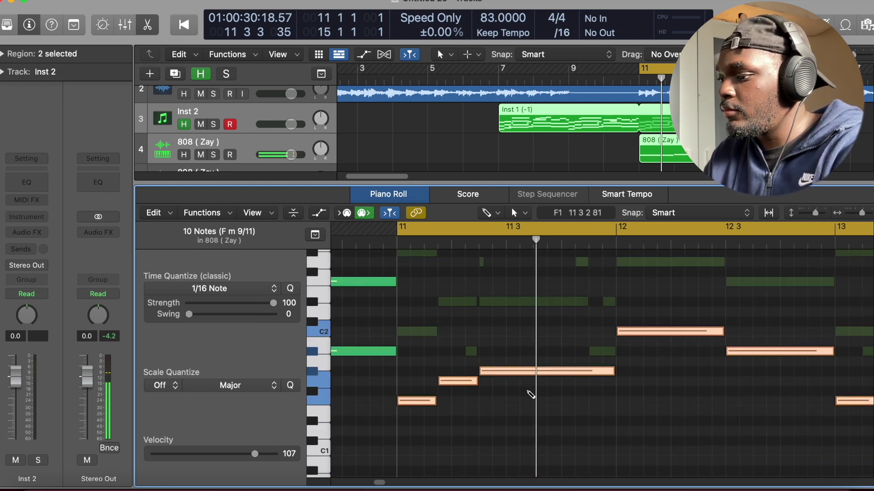
{"action": "scroll", "coordinate": [530, 395], "scroll_direction": "right", "scroll_amount": 7}
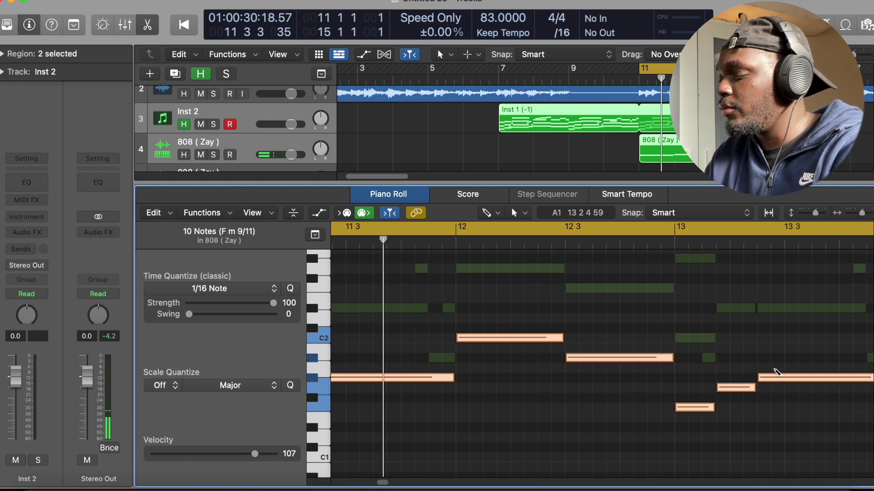
{"action": "scroll", "coordinate": [776, 372], "scroll_direction": "left", "scroll_amount": 10}
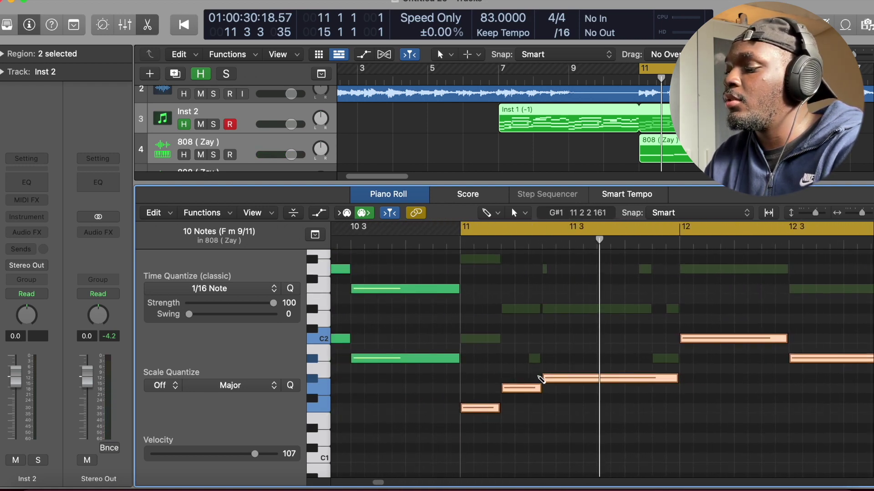
- Raise all ten 808 notes by two octaves so the bassline starts on F3
{"action": "key", "text": "shift+alt+Up"}
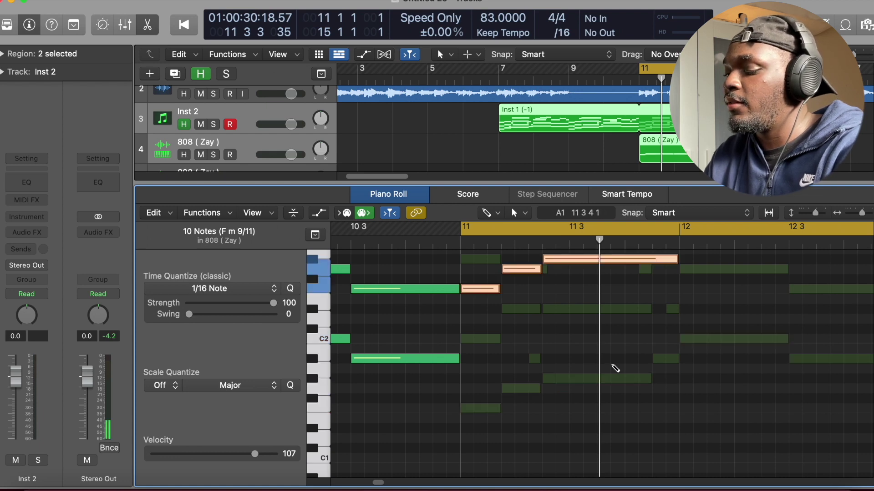
{"action": "key", "text": "shift+alt+Up"}
{"action": "scroll", "coordinate": [615, 368], "scroll_direction": "up", "scroll_amount": 12}
- Play bars 11 to 15 and follow the 808 notes against the looped chords
{"action": "key", "text": "space"}
{"action": "scroll", "coordinate": [615, 369], "scroll_direction": "right", "scroll_amount": 5}
{"action": "scroll", "coordinate": [615, 369], "scroll_direction": "down", "scroll_amount": 3}
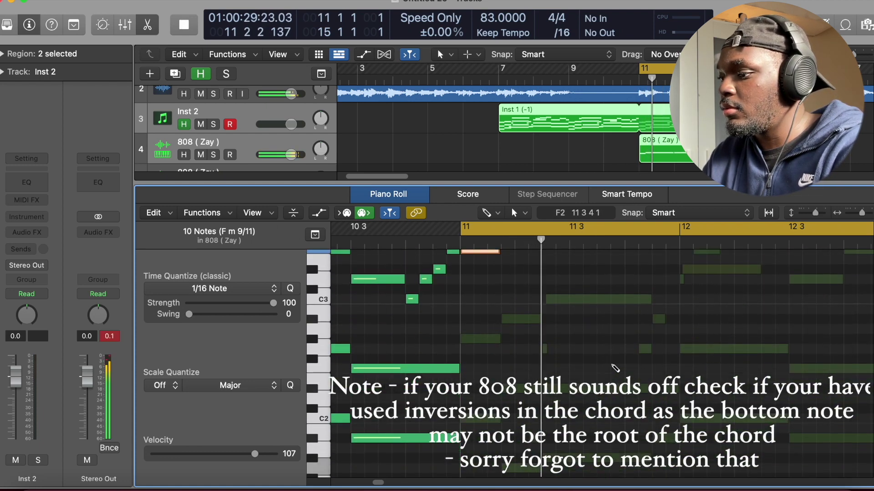
{"action": "scroll", "coordinate": [615, 369], "scroll_direction": "right", "scroll_amount": 5}
{"action": "scroll", "coordinate": [615, 368], "scroll_direction": "up", "scroll_amount": 4}
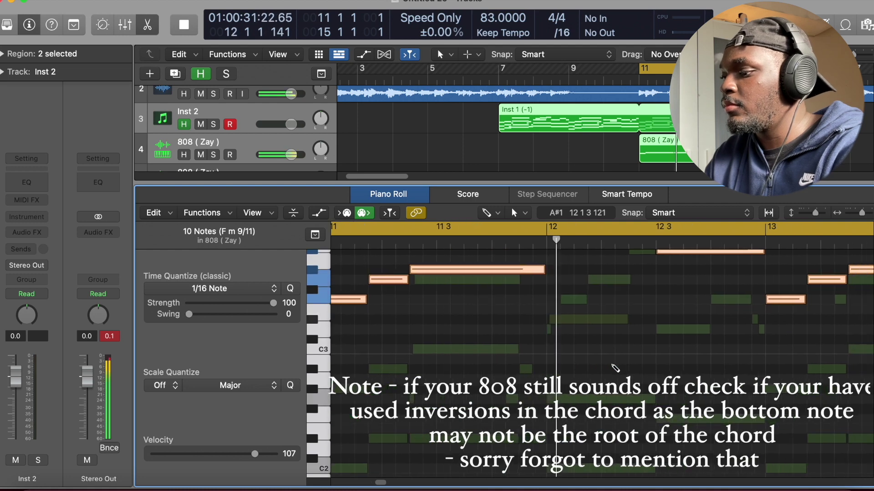
{"action": "scroll", "coordinate": [615, 368], "scroll_direction": "right", "scroll_amount": 5}
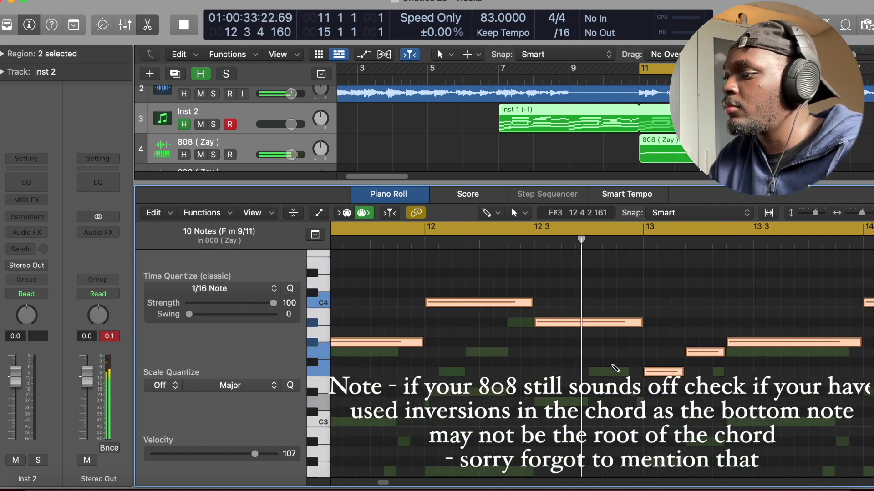
{"action": "scroll", "coordinate": [615, 369], "scroll_direction": "right", "scroll_amount": 10}
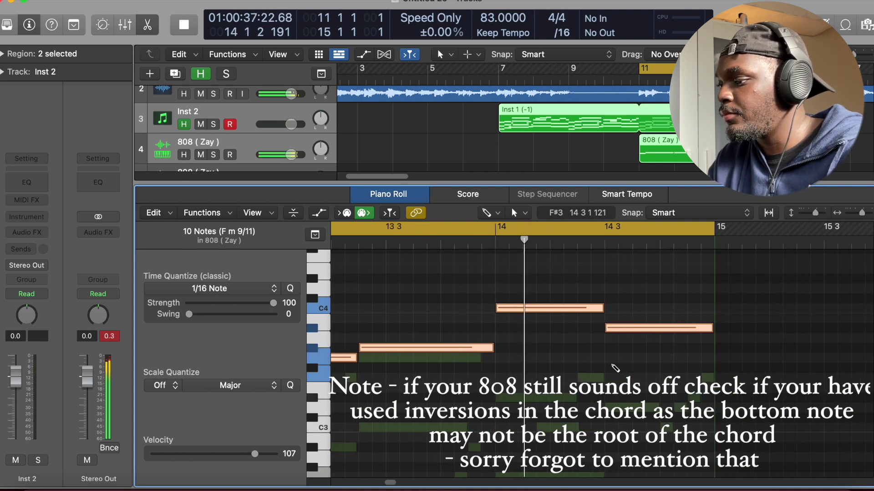
{"action": "scroll", "coordinate": [615, 369], "scroll_direction": "left", "scroll_amount": 4}
{"action": "scroll", "coordinate": [615, 368], "scroll_direction": "left", "scroll_amount": 1}
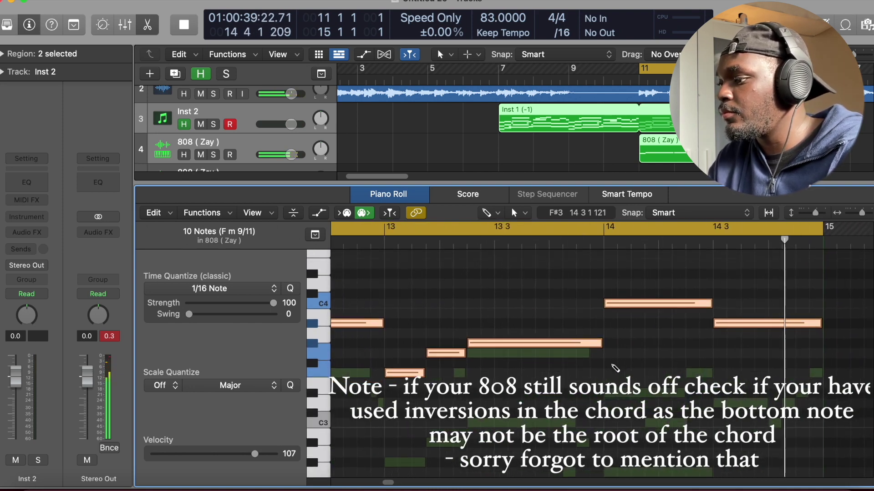